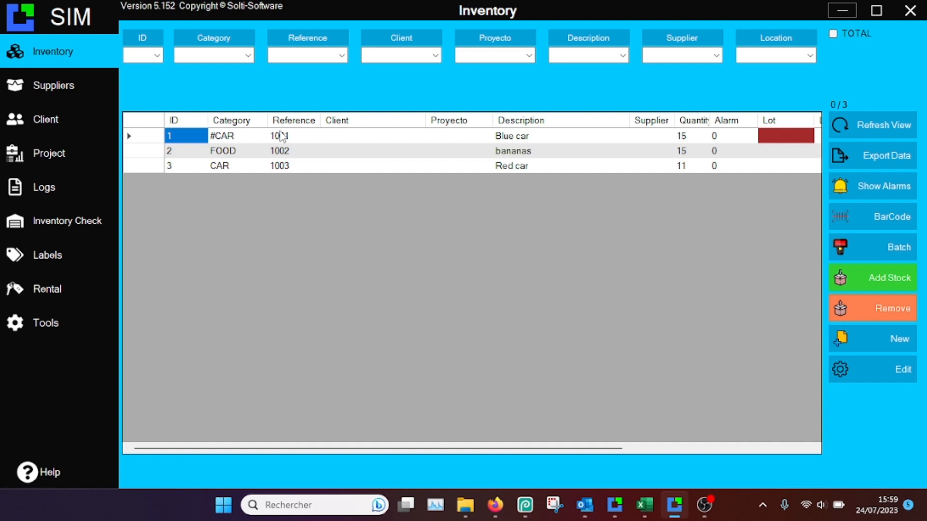
# - Start a stock removal for the Blue car, reference 1001, with client CONTACT4 and quantity 2, and add it to the products list
pyautogui.click(236, 152)
pyautogui.click(223, 167)
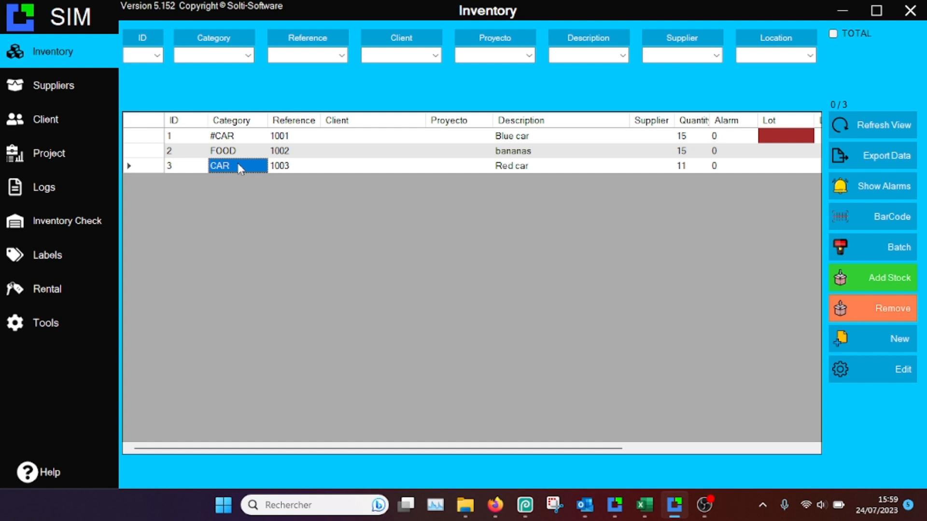
pyautogui.click(147, 136)
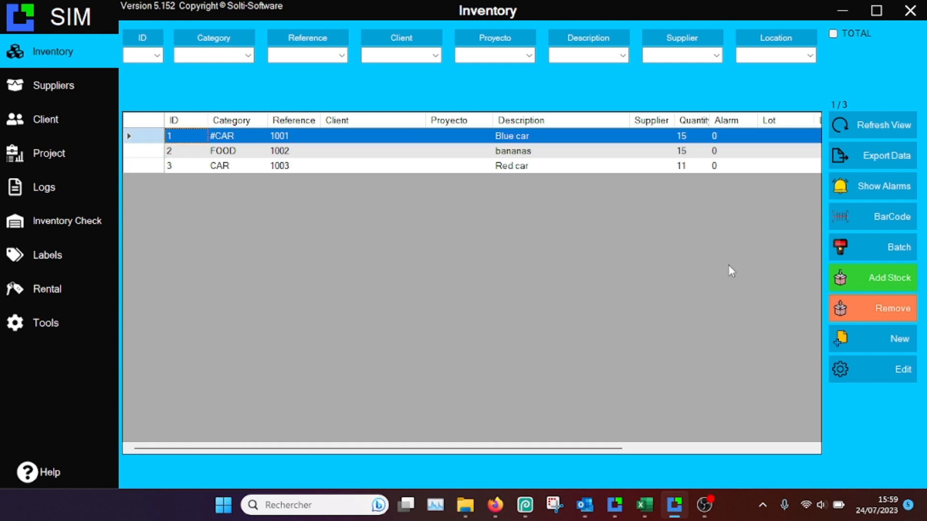
pyautogui.click(842, 307)
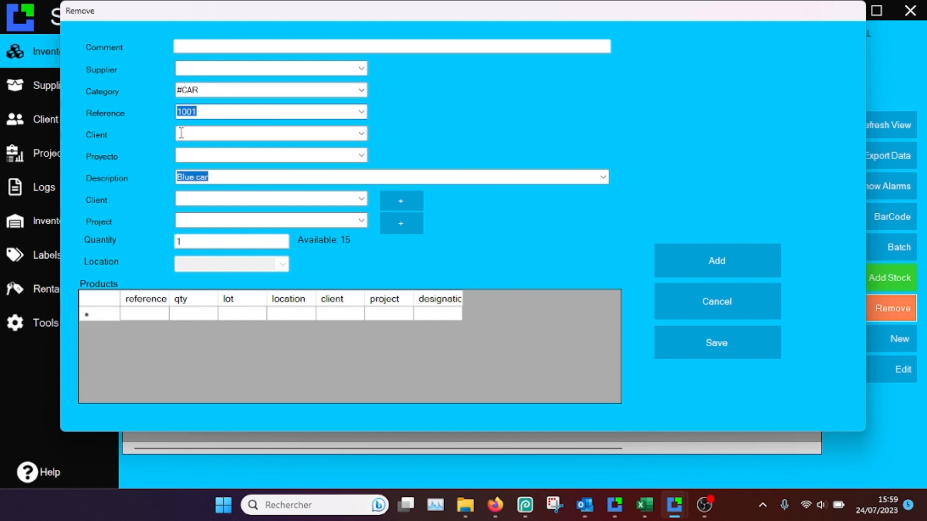
pyautogui.click(361, 199)
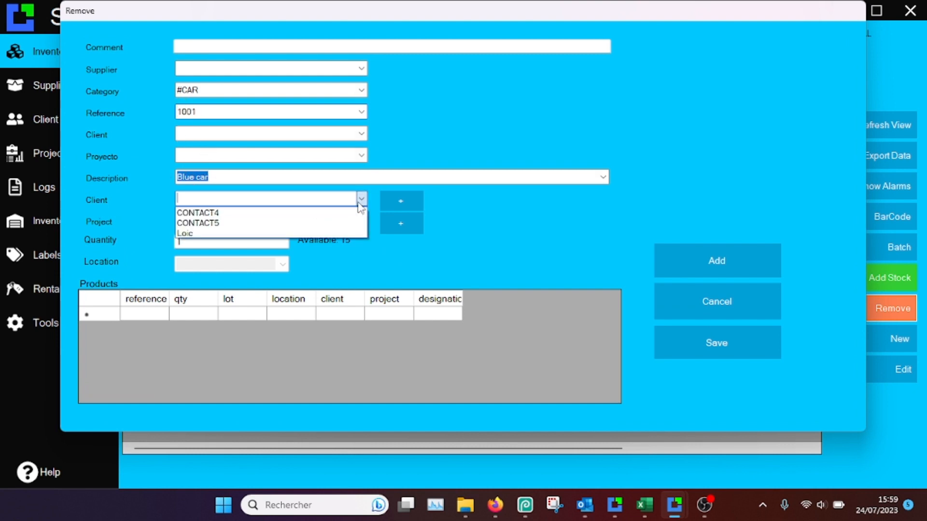
pyautogui.click(200, 214)
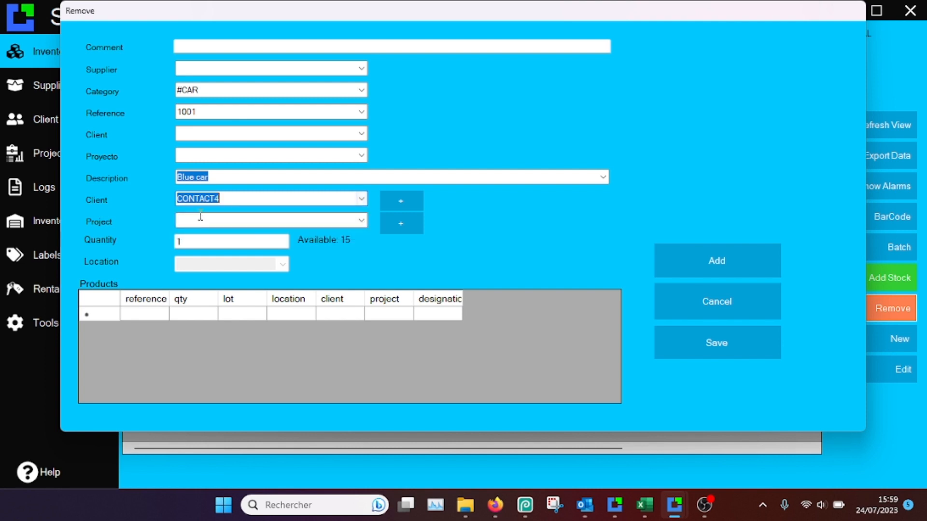
pyautogui.click(201, 220)
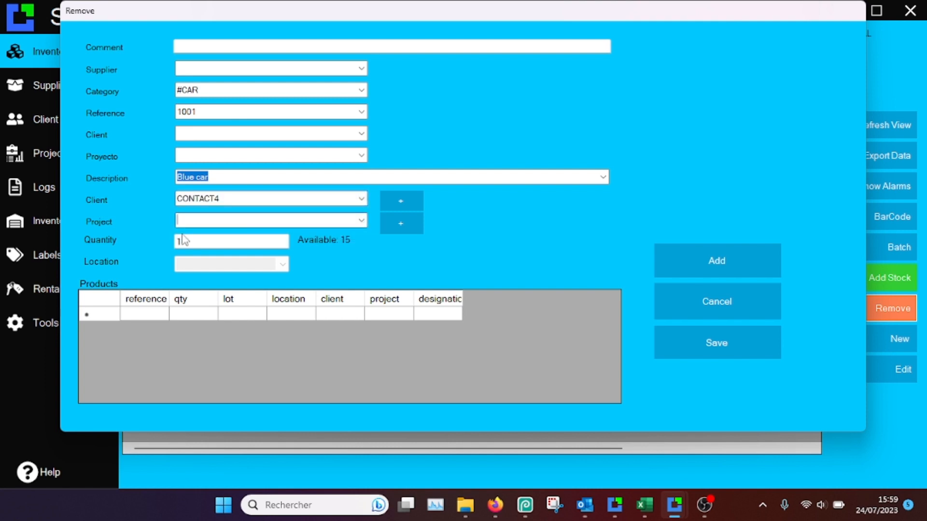
pyautogui.click(218, 240)
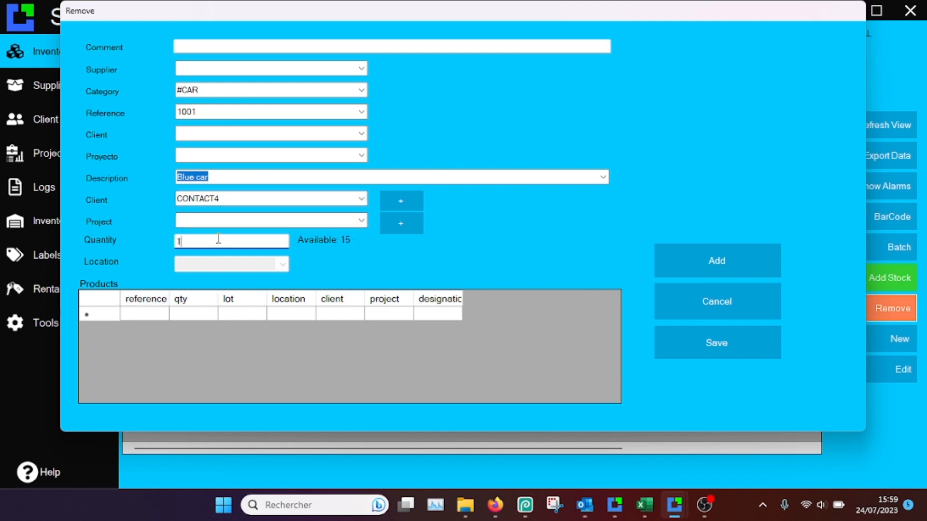
pyautogui.press('BackSpace')
pyautogui.write('2')
pyautogui.click(703, 256)
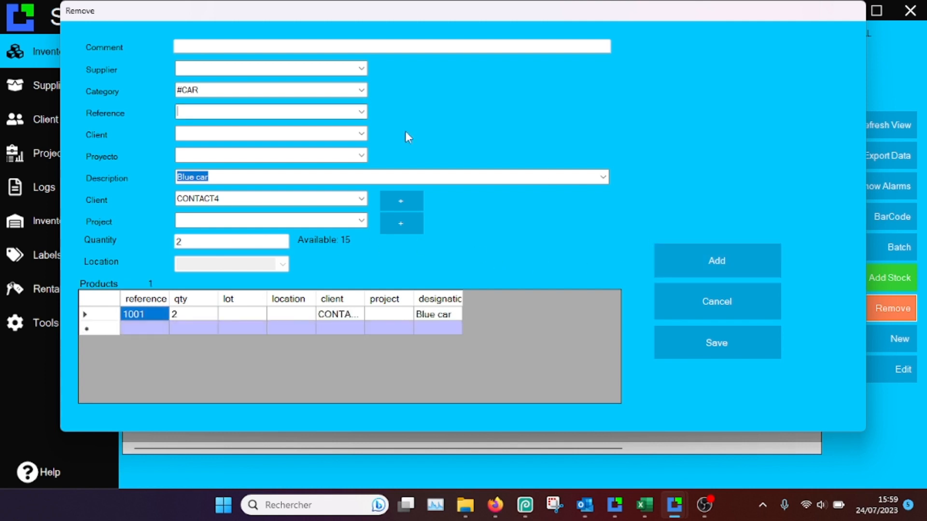
# - Add the Red car, category CAR, reference 1003, with quantity 1 to the removal's products list
pyautogui.click(363, 91)
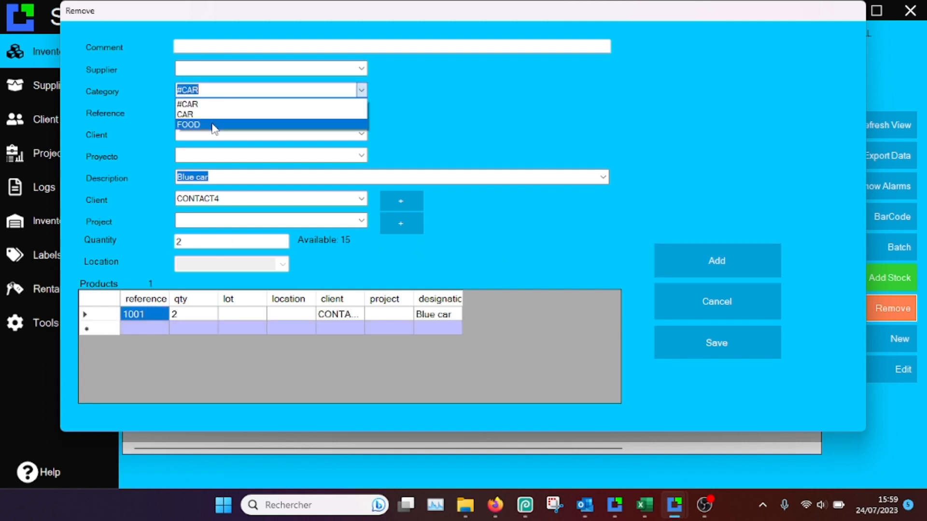
pyautogui.click(212, 113)
pyautogui.click(362, 112)
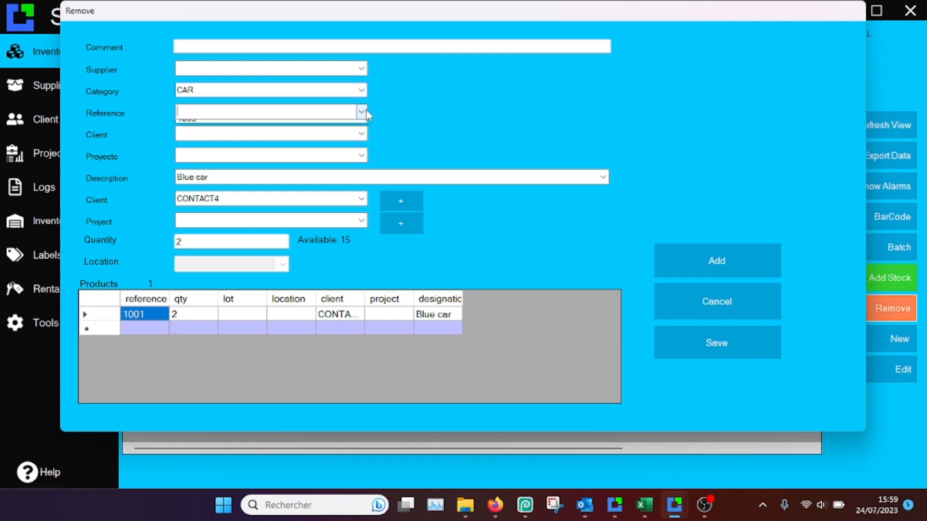
pyautogui.click(287, 125)
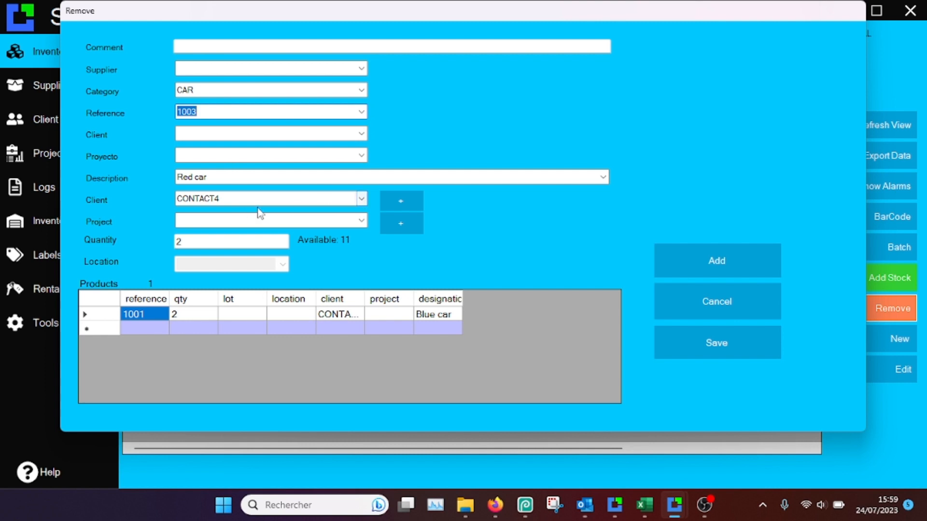
pyautogui.click(201, 243)
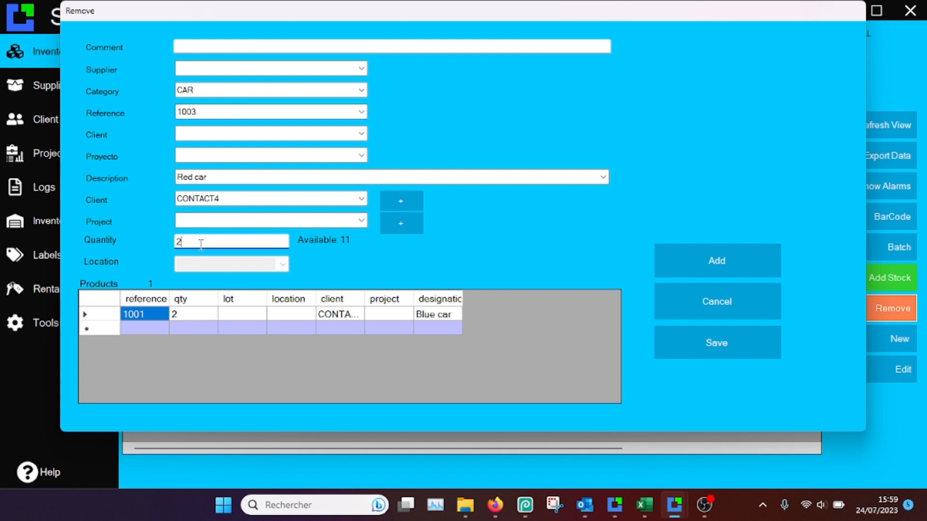
pyautogui.press('BackSpace')
pyautogui.write('1')
pyautogui.click(218, 220)
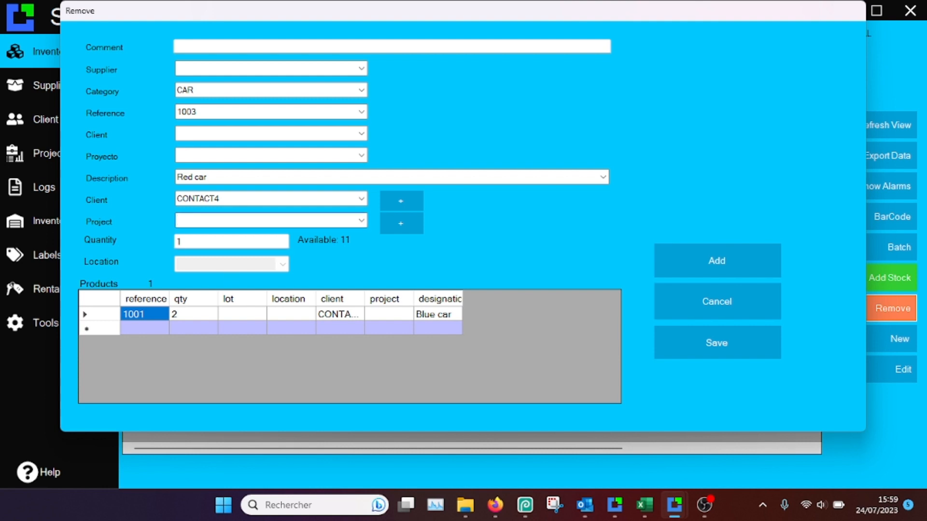
pyautogui.click(698, 253)
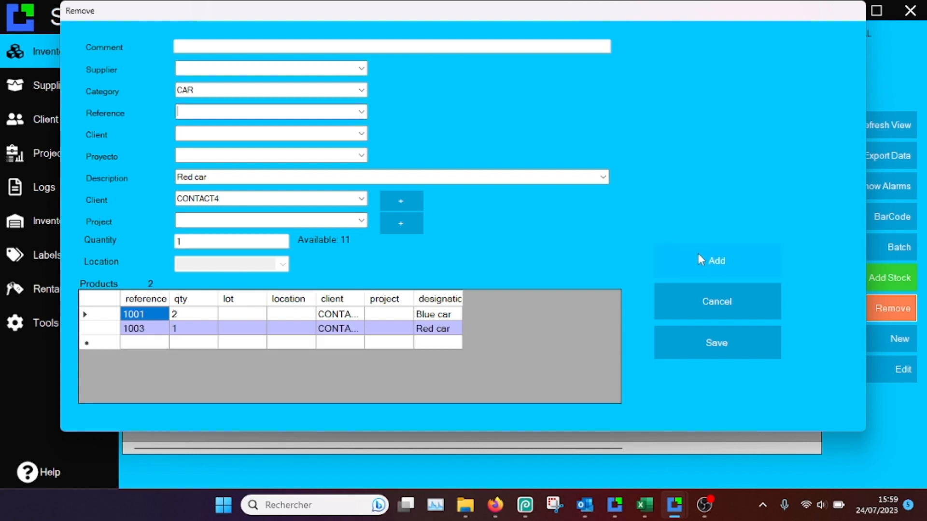
# - Save the stock removal and review the recorded movements, quantities and users in the logs
pyautogui.click(710, 341)
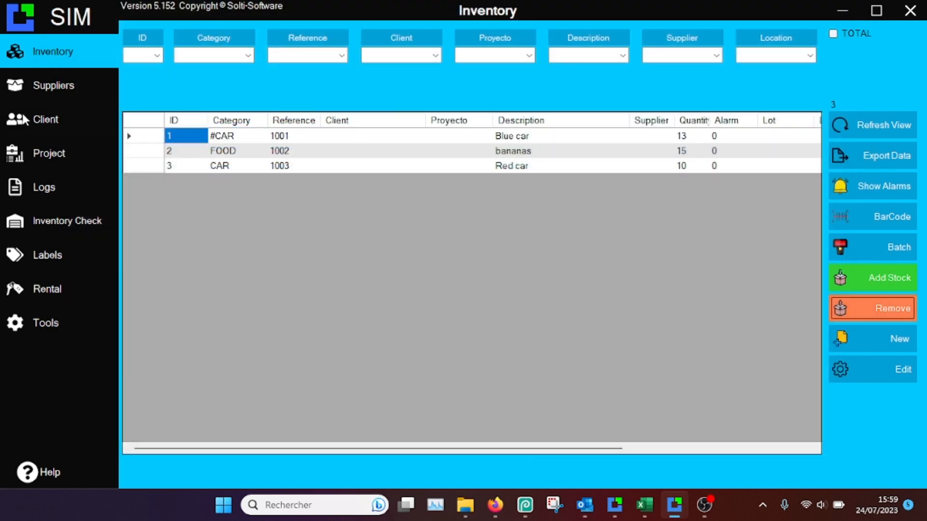
pyautogui.click(49, 181)
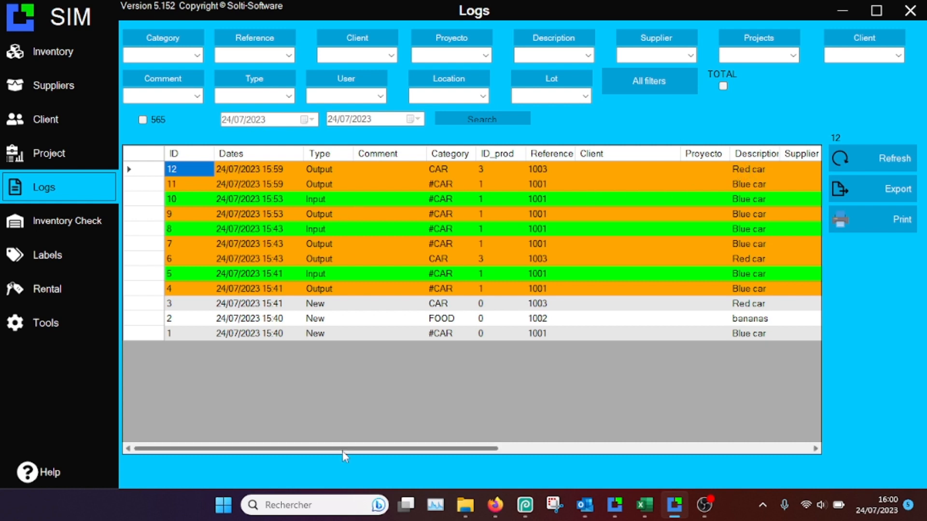
pyautogui.moveTo(343, 449); pyautogui.dragTo(622, 460)
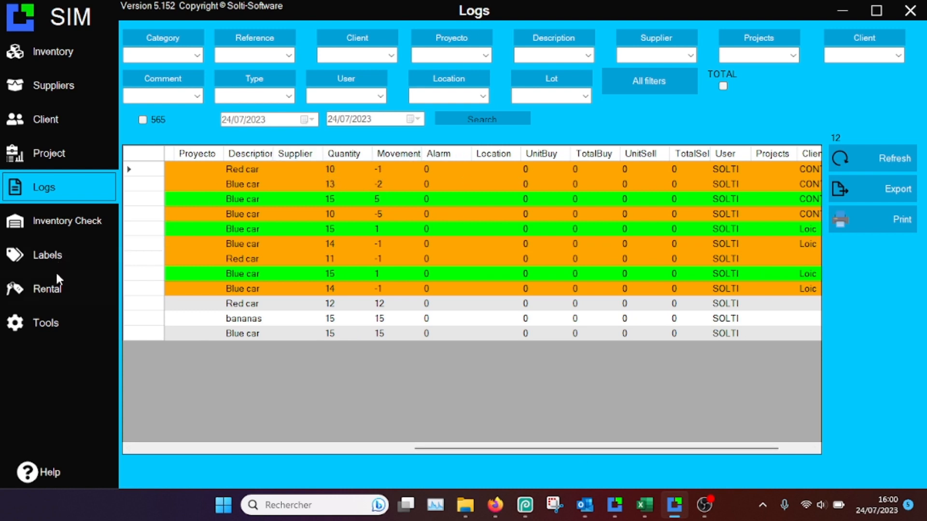
# - Examine the Blue car rental's client, category and dates in the rental list, then open its details and close them without saving
pyautogui.click(56, 290)
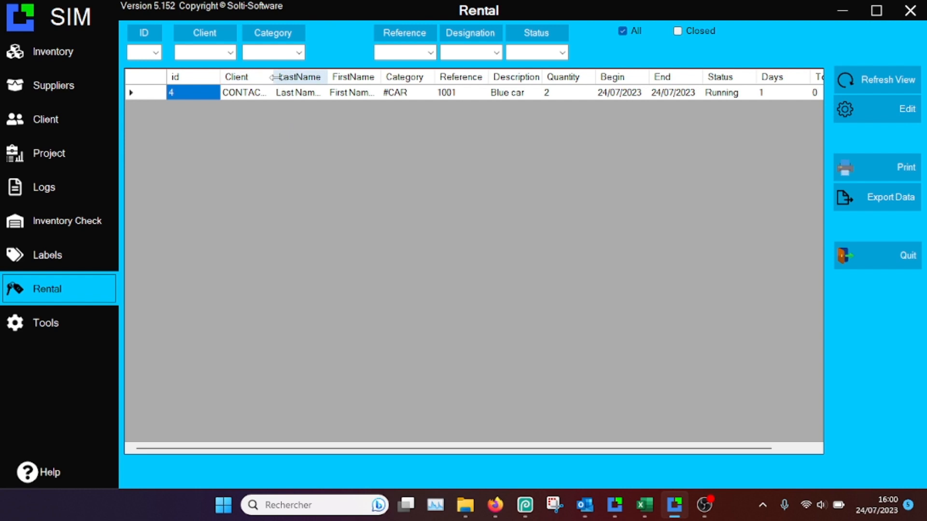
pyautogui.moveTo(273, 78); pyautogui.dragTo(303, 79)
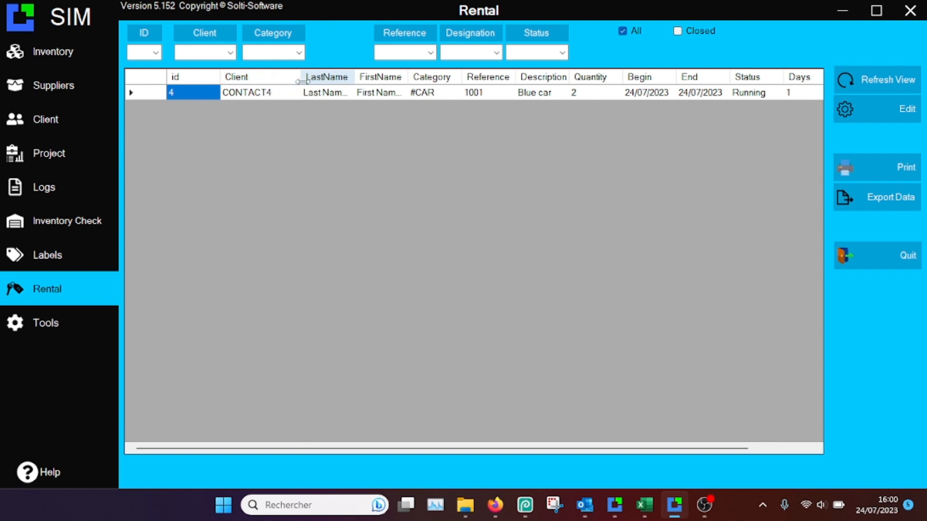
pyautogui.click(259, 94)
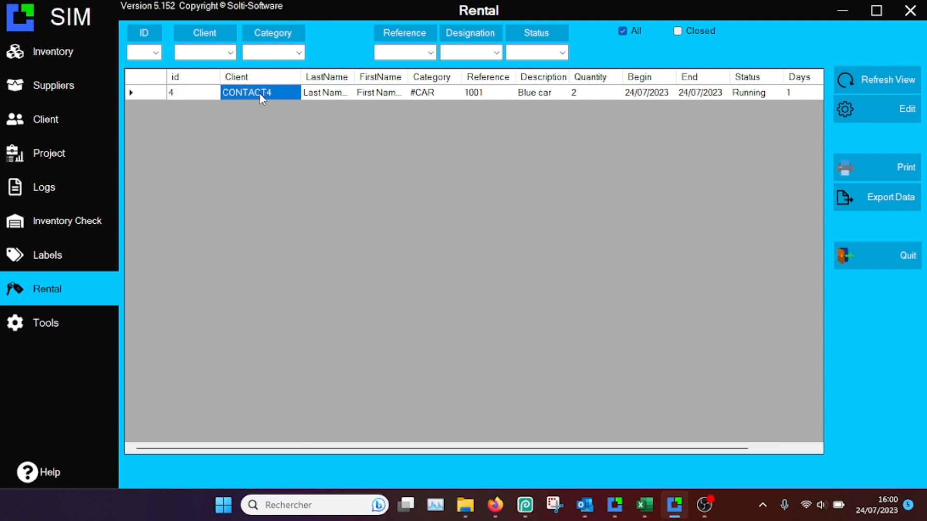
pyautogui.click(429, 93)
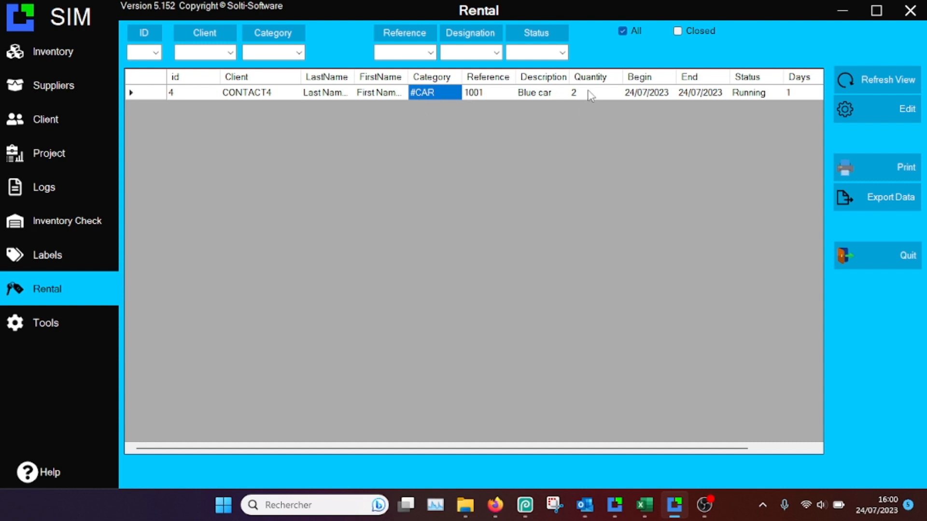
pyautogui.click(687, 93)
pyautogui.doubleClick(686, 95)
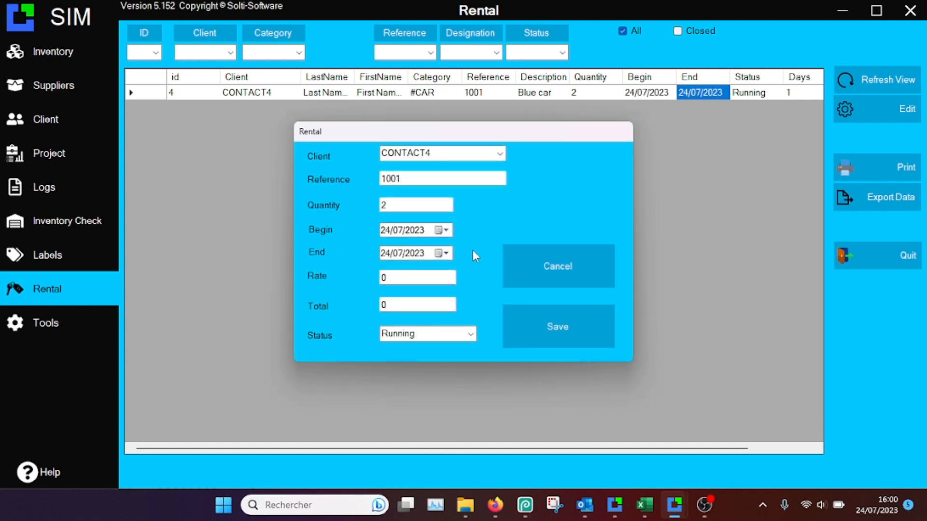
pyautogui.click(575, 263)
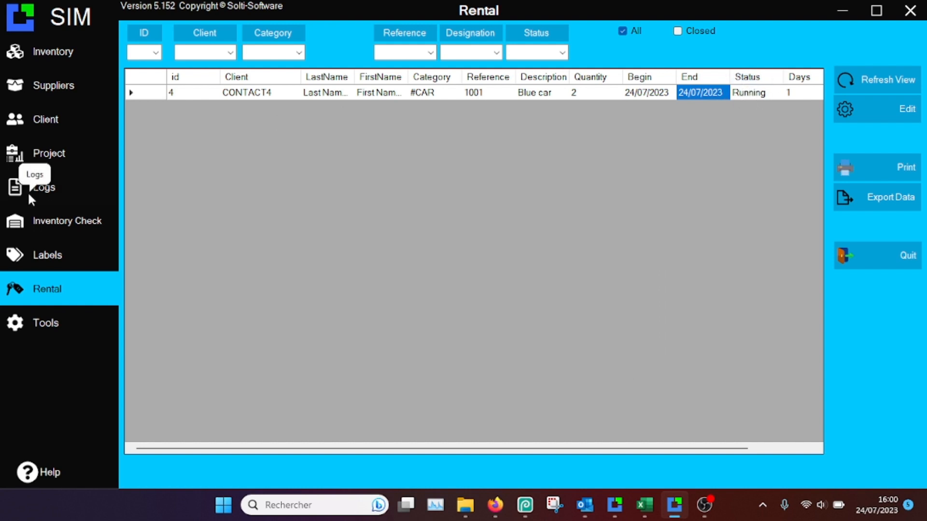
# - Return 2 Blue cars, reference 1001, from client CONTACT4 to the inventory and acknowledge the end of the rental
pyautogui.click(70, 56)
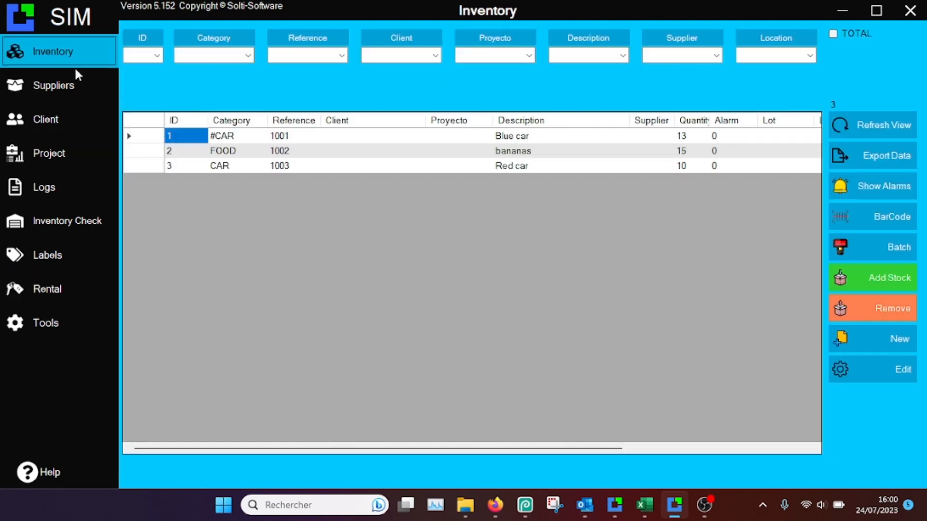
pyautogui.click(140, 138)
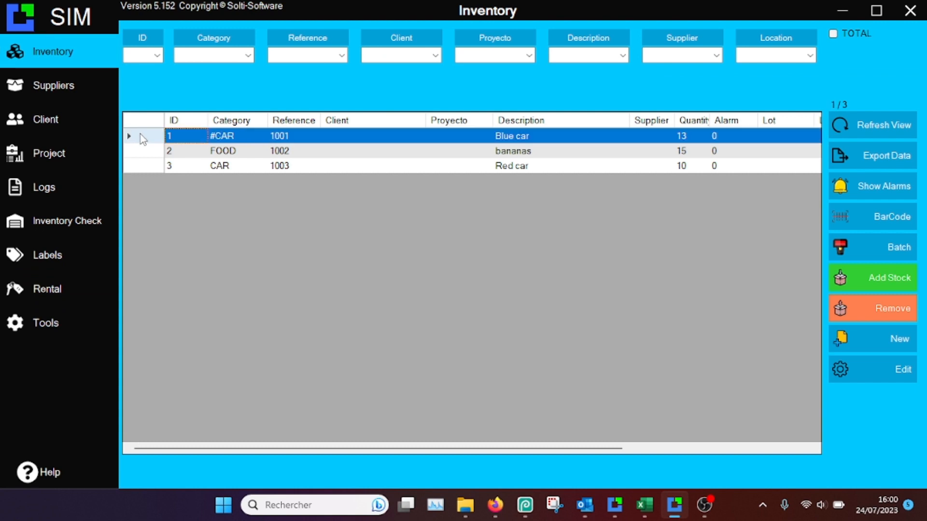
pyautogui.rightClick(152, 130)
pyautogui.click(175, 137)
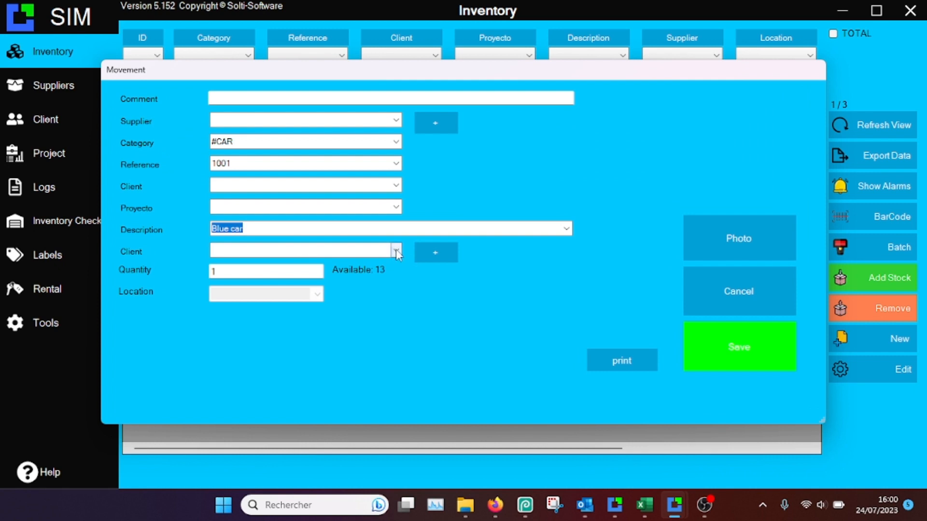
pyautogui.click(396, 249)
pyautogui.click(255, 265)
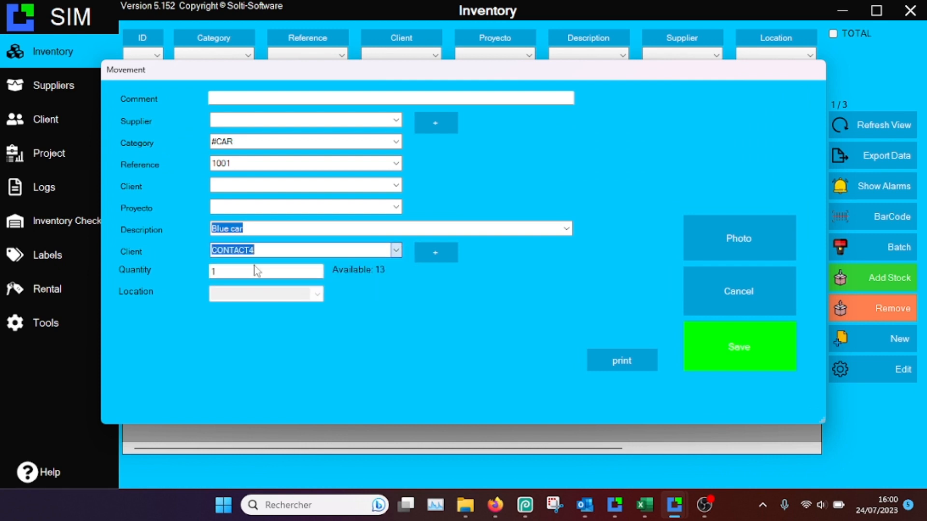
pyautogui.click(261, 271)
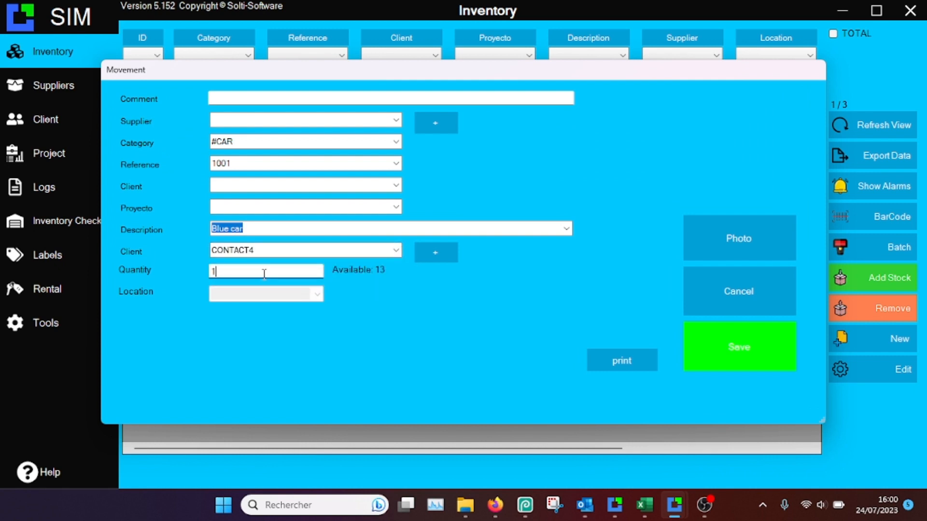
pyautogui.press('BackSpace')
pyautogui.write('2')
pyautogui.click(733, 346)
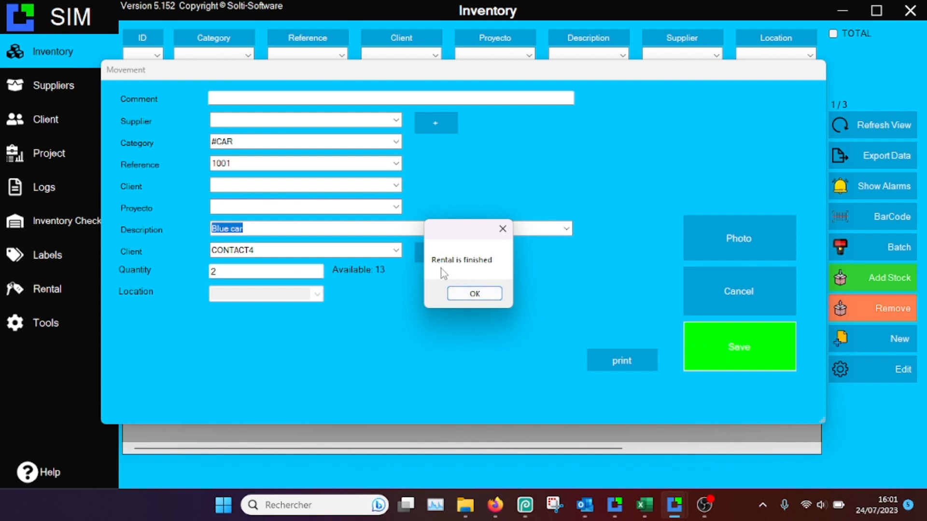
pyautogui.click(474, 293)
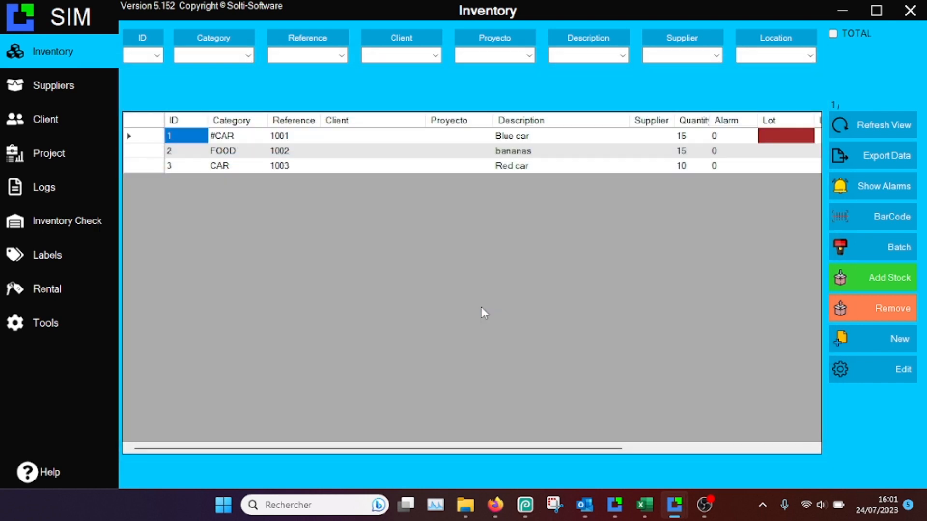
# - Check the rental list with closed rentals shown, hide them again and go back to the inventory
pyautogui.click(43, 289)
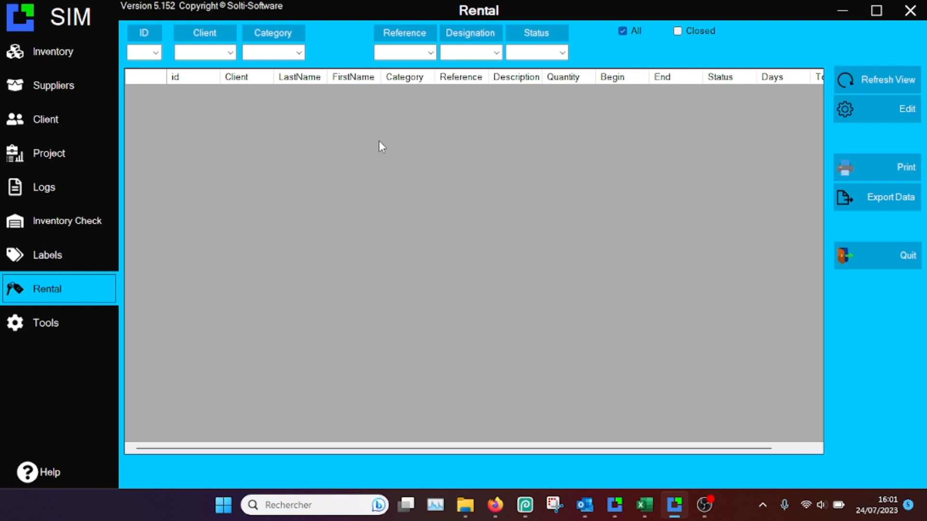
pyautogui.click(678, 32)
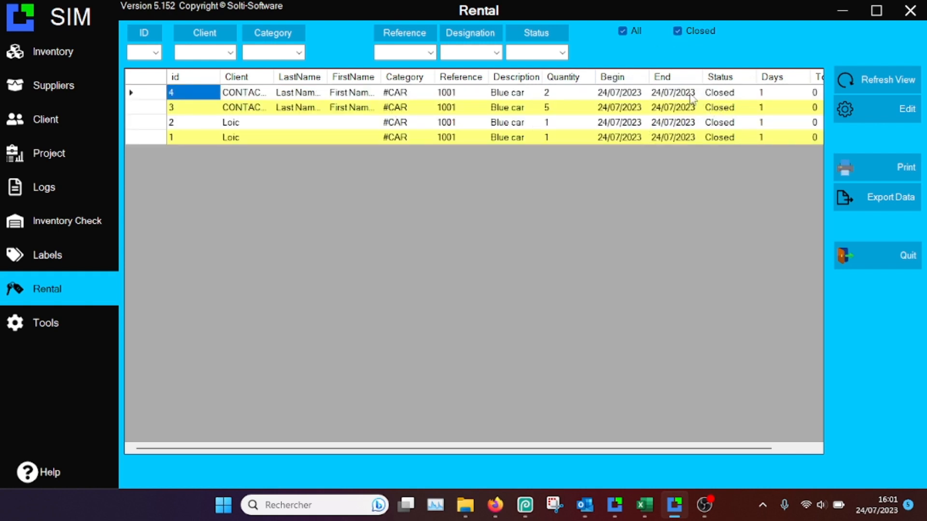
pyautogui.click(678, 32)
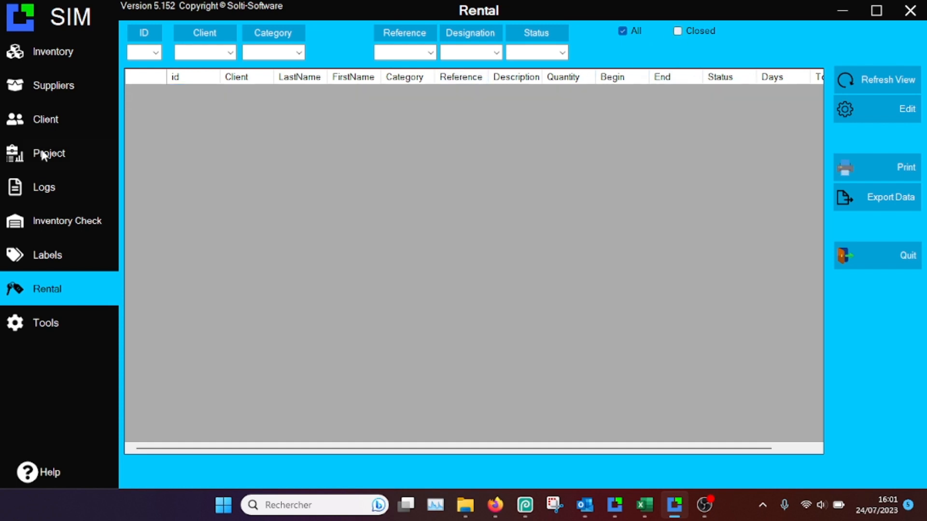
pyautogui.click(72, 52)
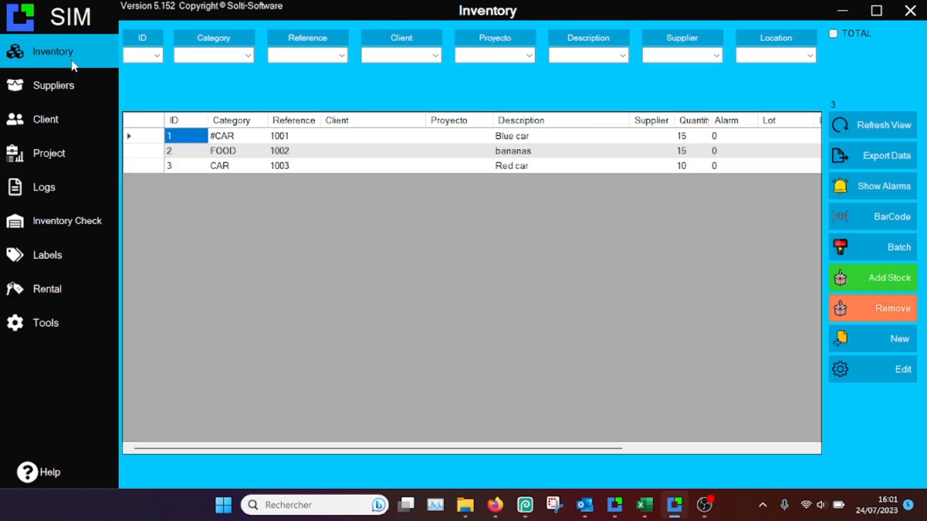